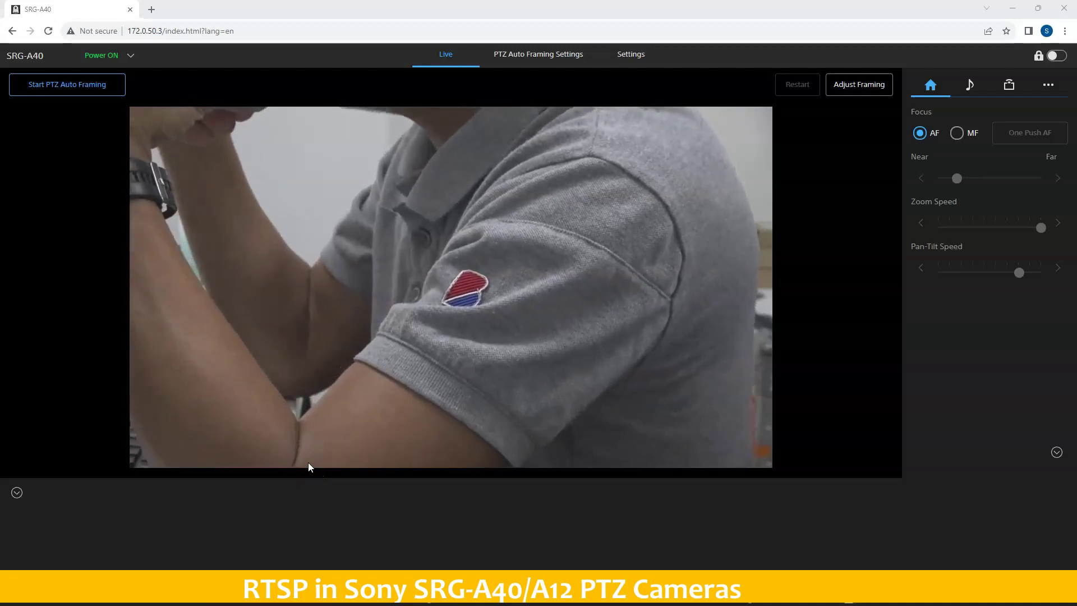
# Select the SRG-A40 camera in the setup tool's camera list and return to its web page.
pyautogui.moveTo(144, 457)
pyautogui.mouseDown()
pyautogui.moveTo(173, 438)
pyautogui.moveTo(158, 423)
pyautogui.moveTo(294, 375)
pyautogui.moveTo(264, 367)
pyautogui.moveTo(313, 335)
pyautogui.moveTo(298, 328)
pyautogui.moveTo(316, 325)
pyautogui.moveTo(111, 197)
pyautogui.moveTo(238, 216)
pyautogui.moveTo(205, 282)
pyautogui.mouseUp()
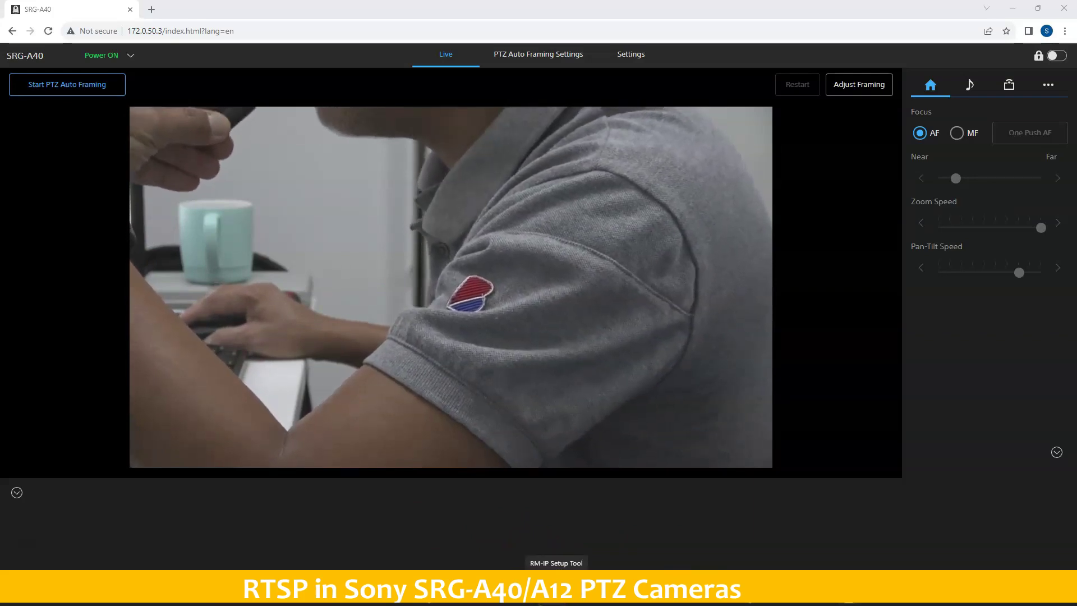
pyautogui.click(552, 598)
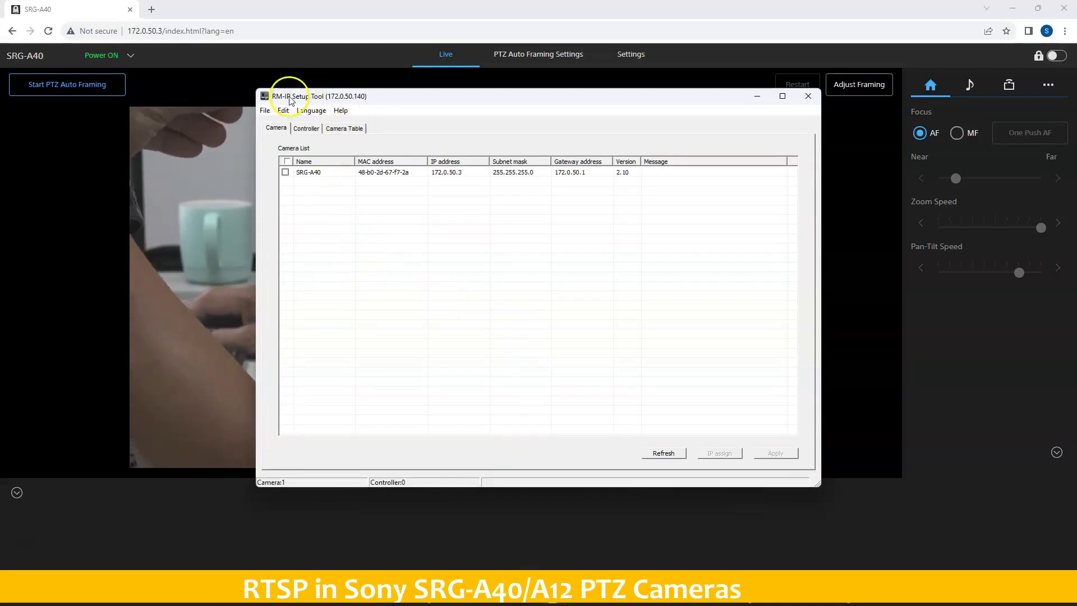
pyautogui.click(332, 179)
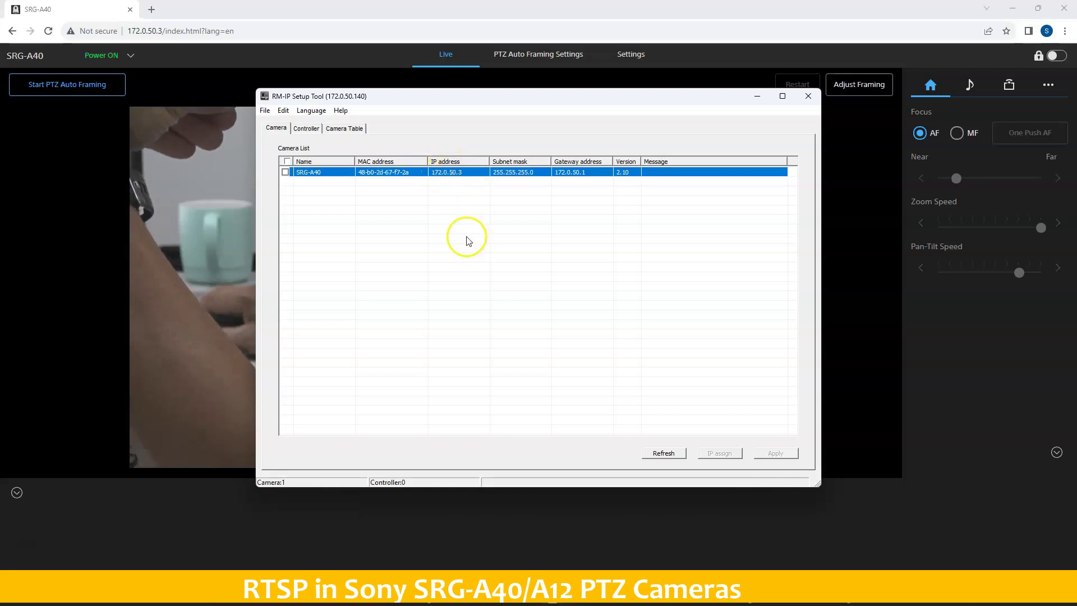
pyautogui.click(211, 11)
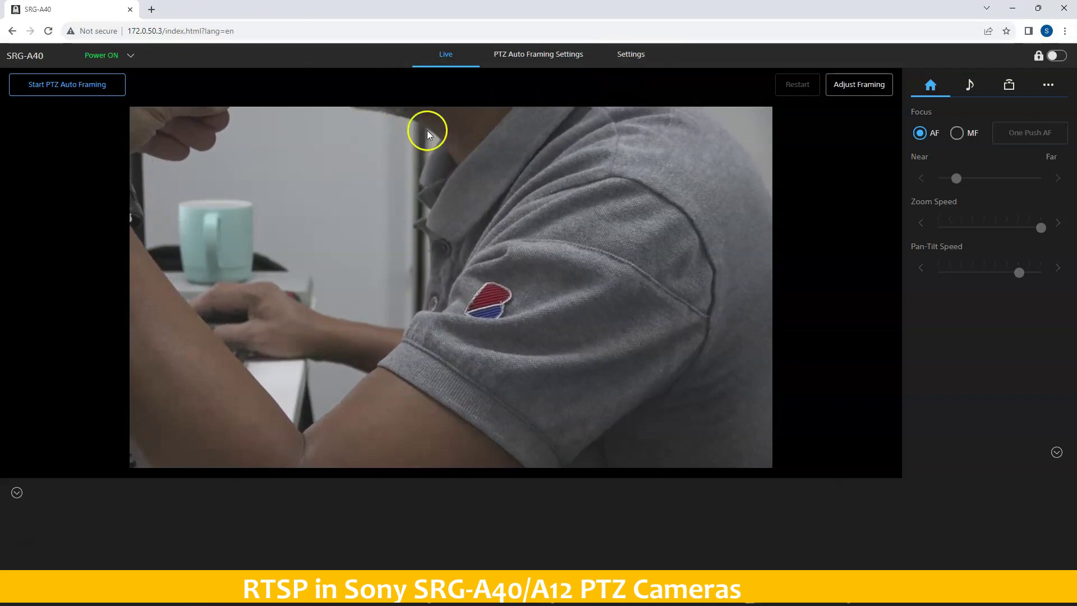
# In Stream settings, compare RTSP with SRT-Listener, keep RTSP on port 554, and apply.
pyautogui.click(631, 56)
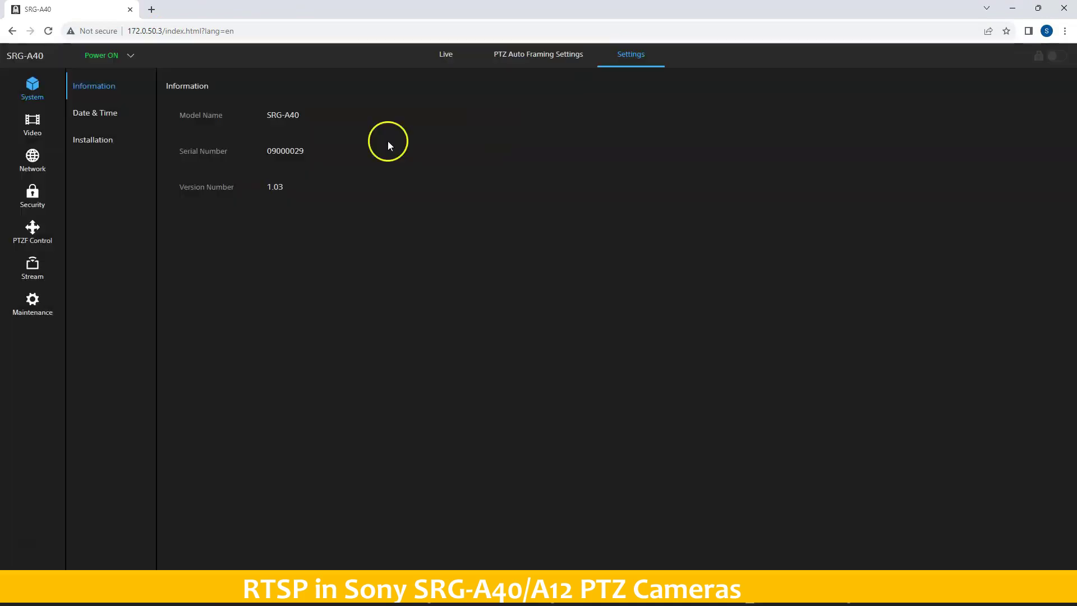
pyautogui.click(39, 274)
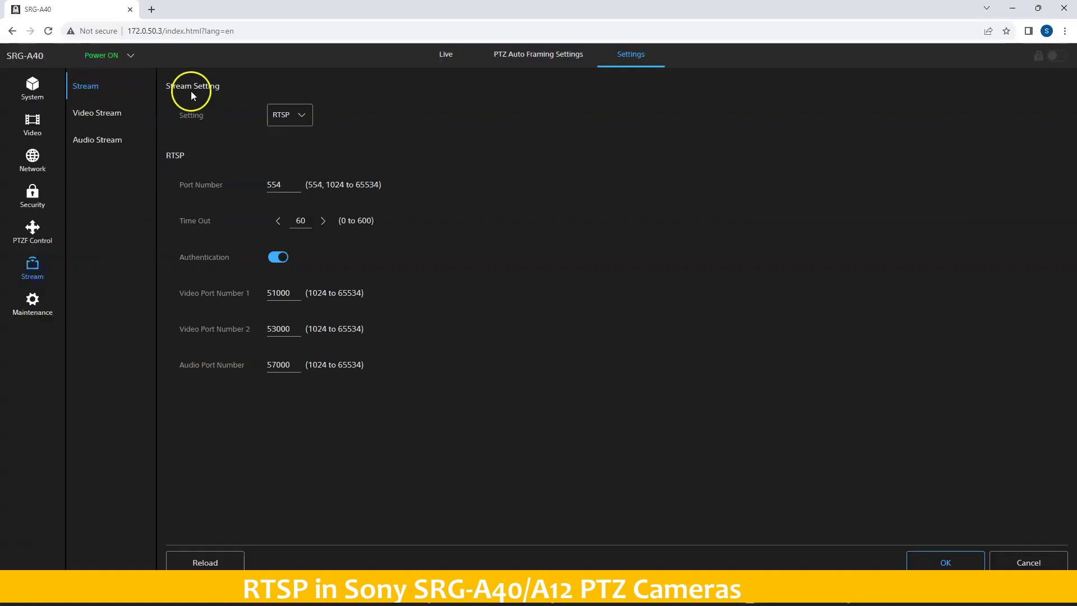
pyautogui.click(304, 118)
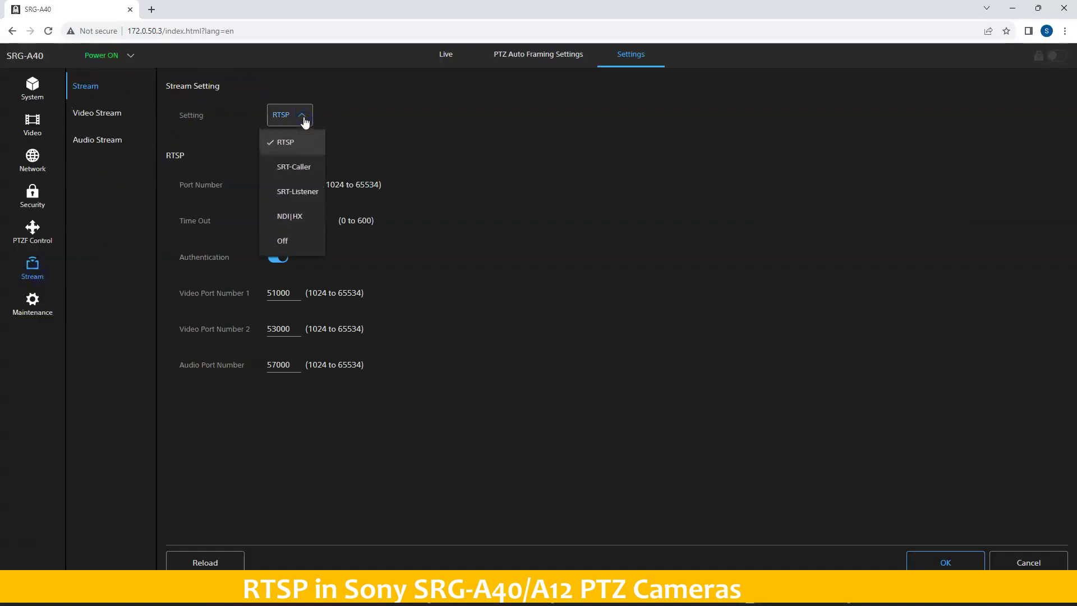
pyautogui.click(293, 149)
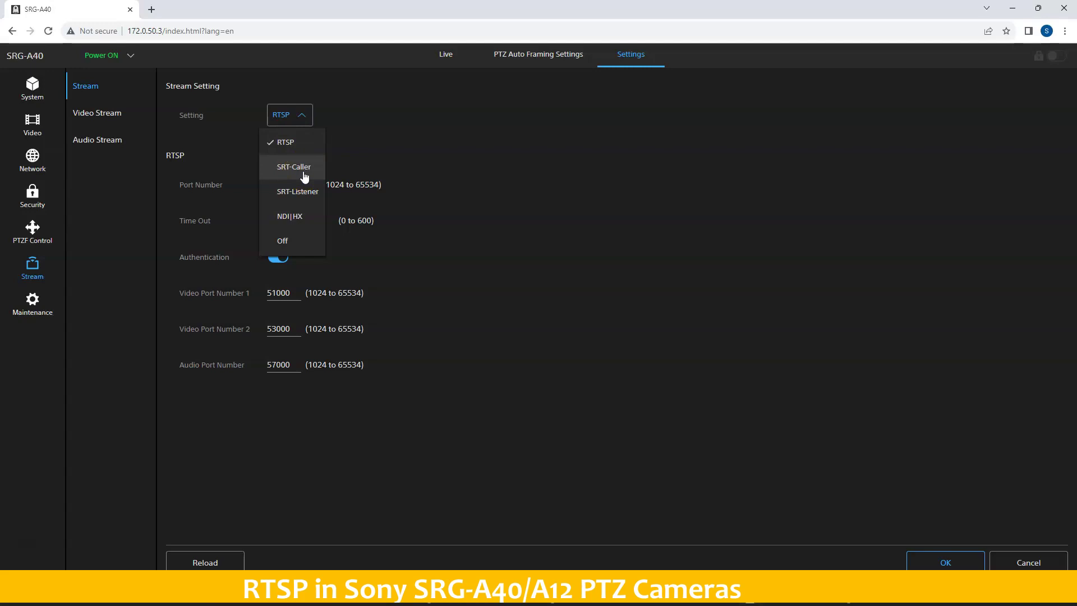
pyautogui.click(304, 193)
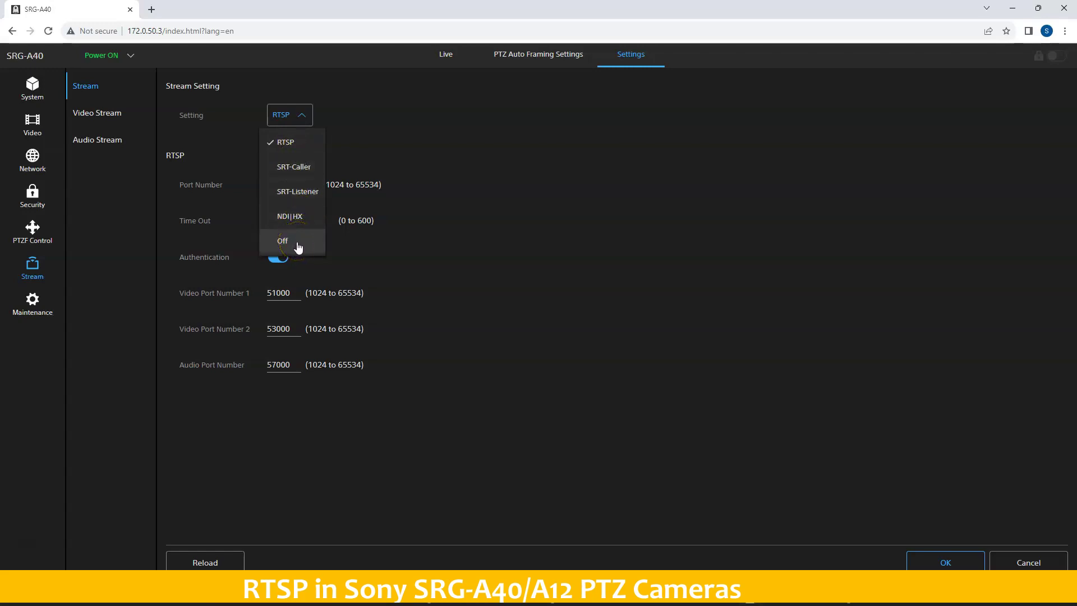
pyautogui.click(294, 147)
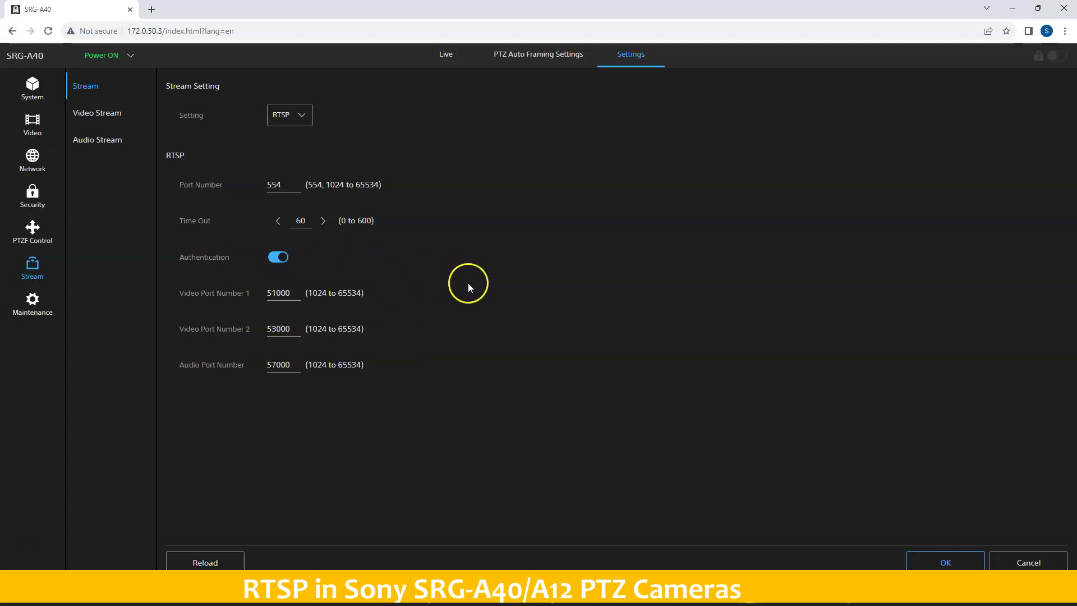
pyautogui.click(946, 562)
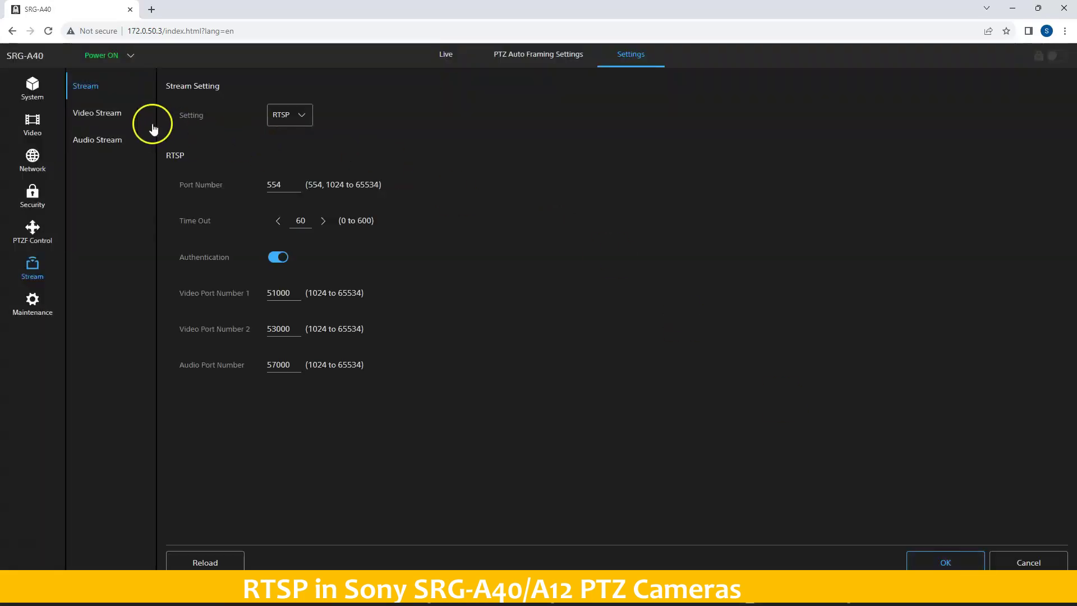
# Leave Video Stream 1 at 1920x1080, set Video Stream 2's codec to Off, and apply.
pyautogui.click(119, 114)
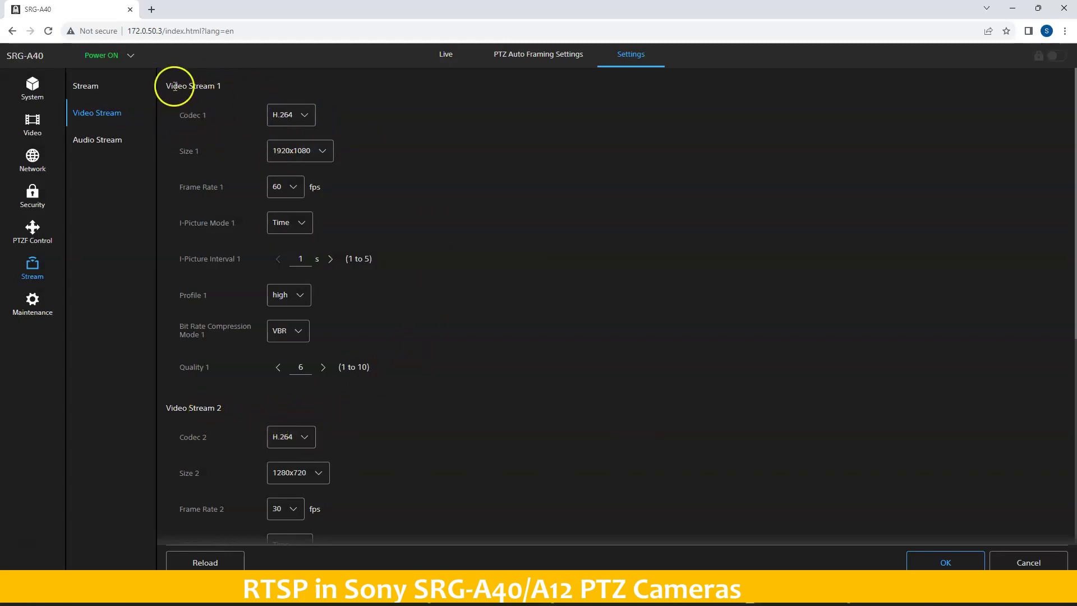
pyautogui.click(323, 157)
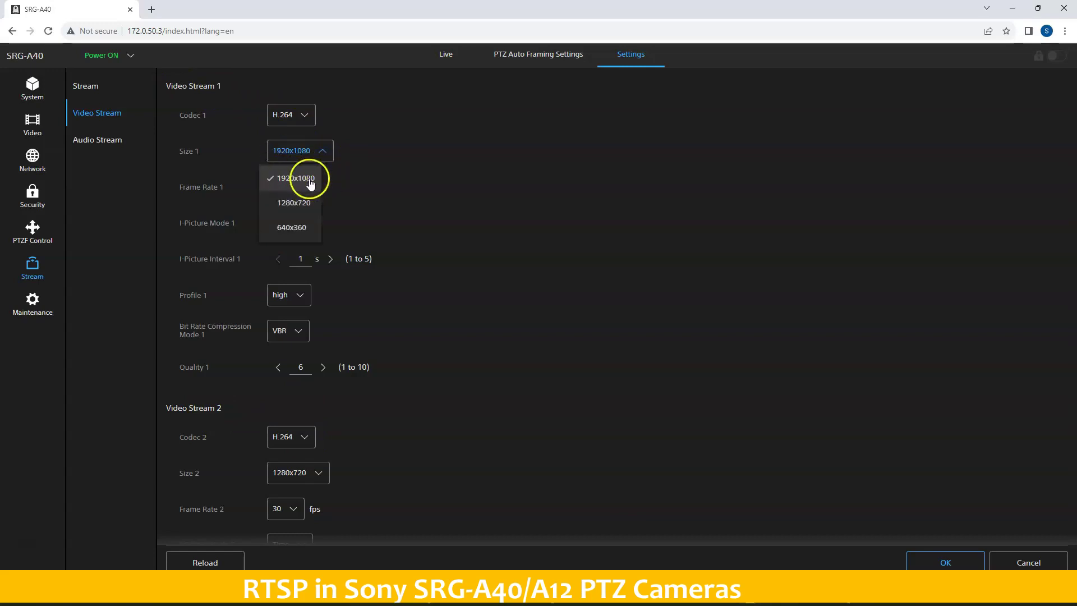
pyautogui.click(370, 179)
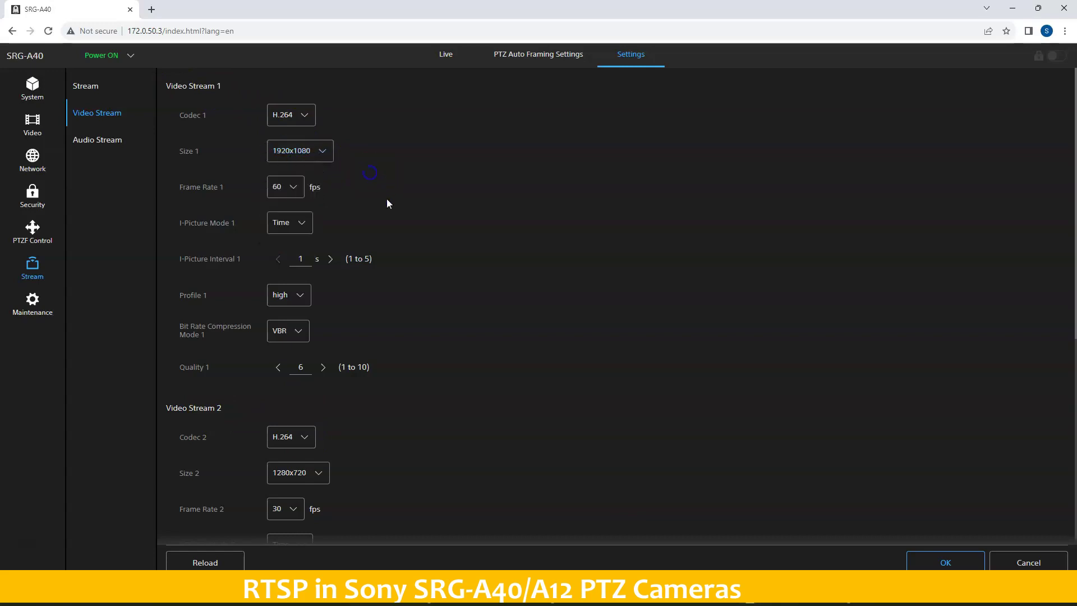
pyautogui.click(306, 440)
pyautogui.click(284, 512)
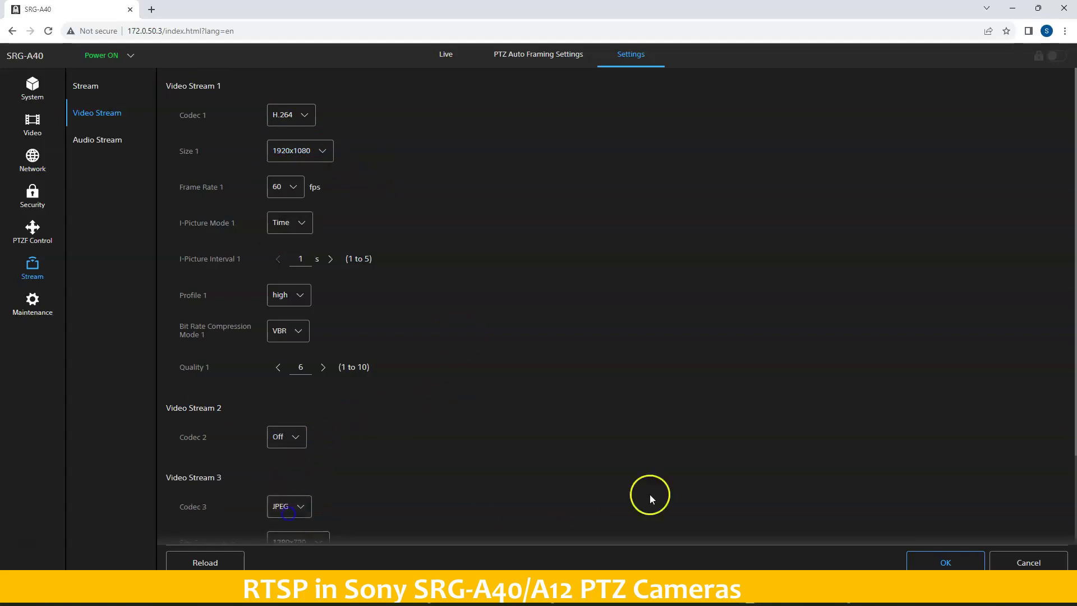
pyautogui.click(927, 563)
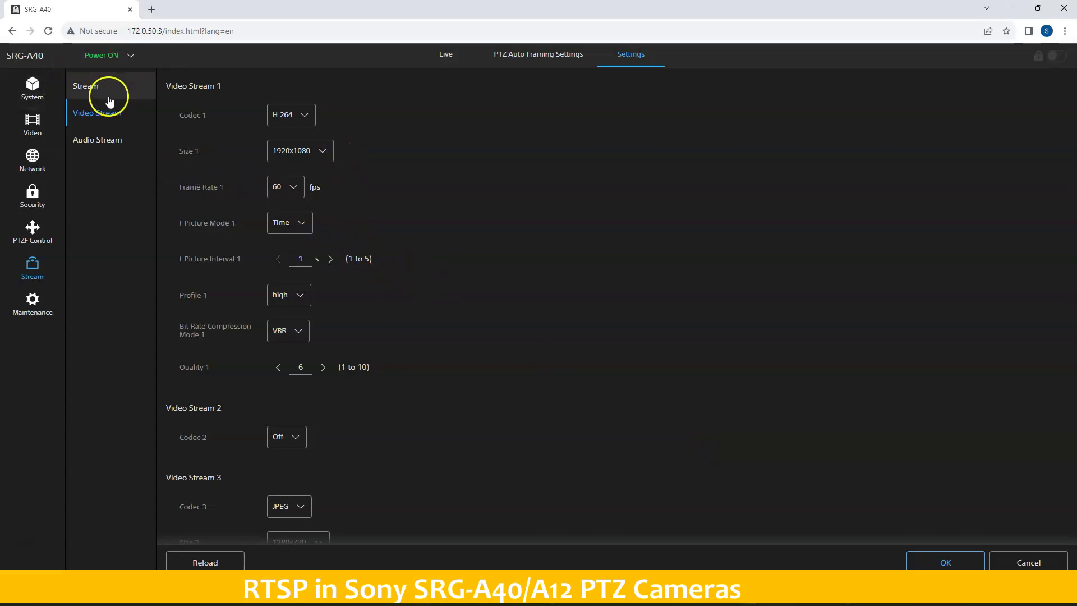
# Open Security > User and check the User 1 viewer account's name field.
pyautogui.click(40, 201)
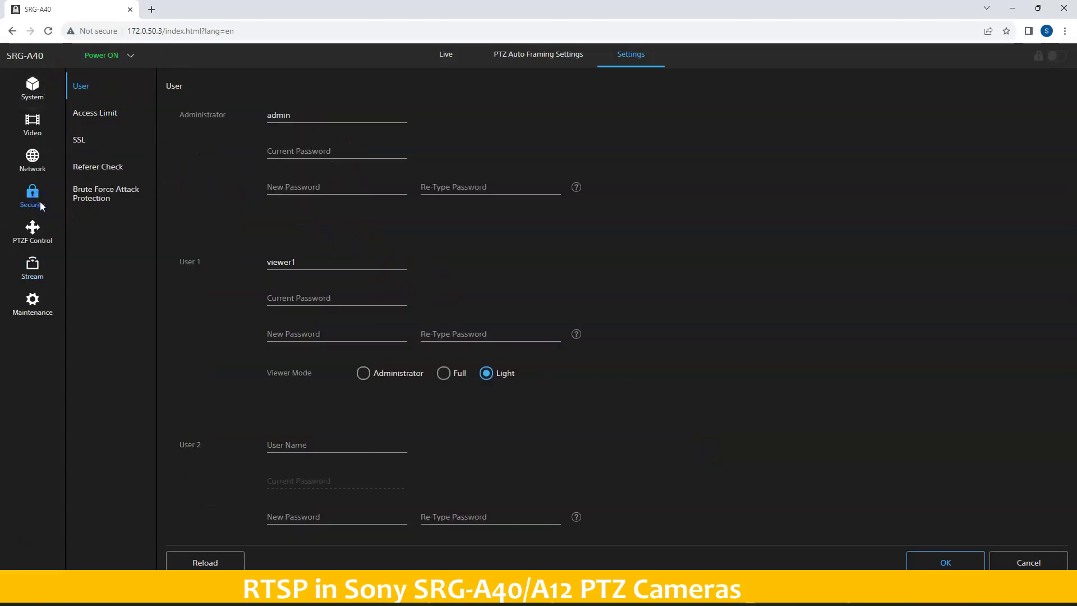
pyautogui.click(313, 269)
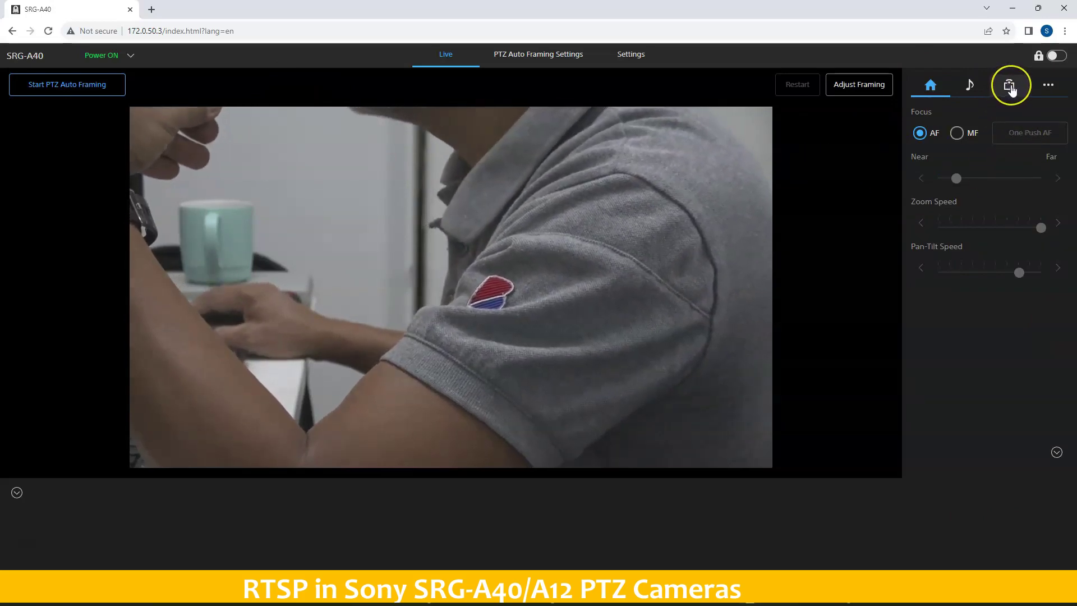
# Show the stream status (RTSP, 1920x1080, 60 fps), then bring up Windows search.
pyautogui.click(1009, 86)
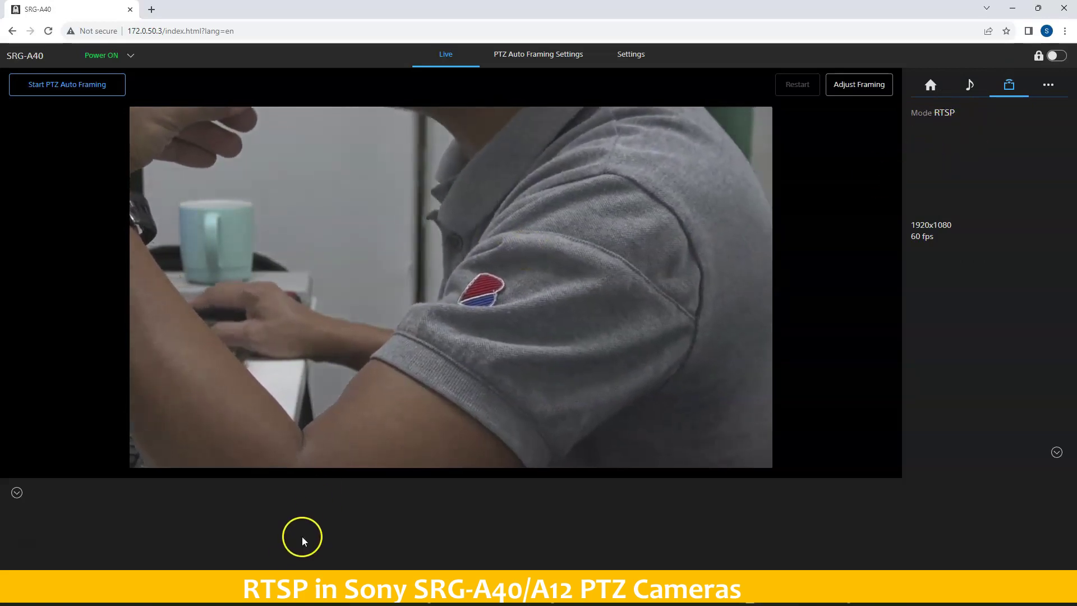
pyautogui.click(269, 594)
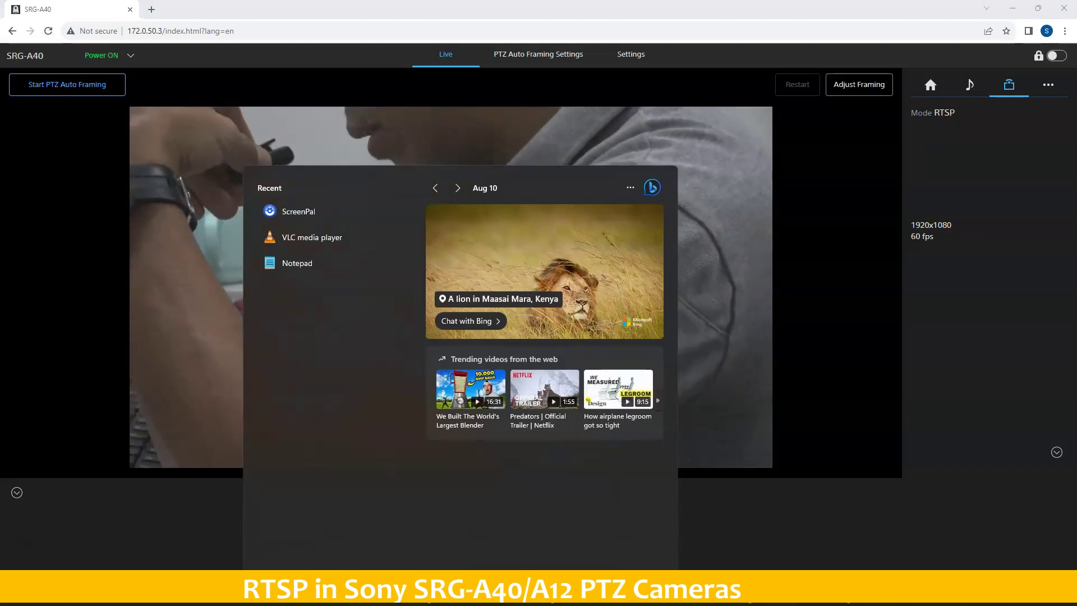
# Launch VLC and open a network stream with URL rtsp://172.0.50.3/video1.
pyautogui.write('vlc')
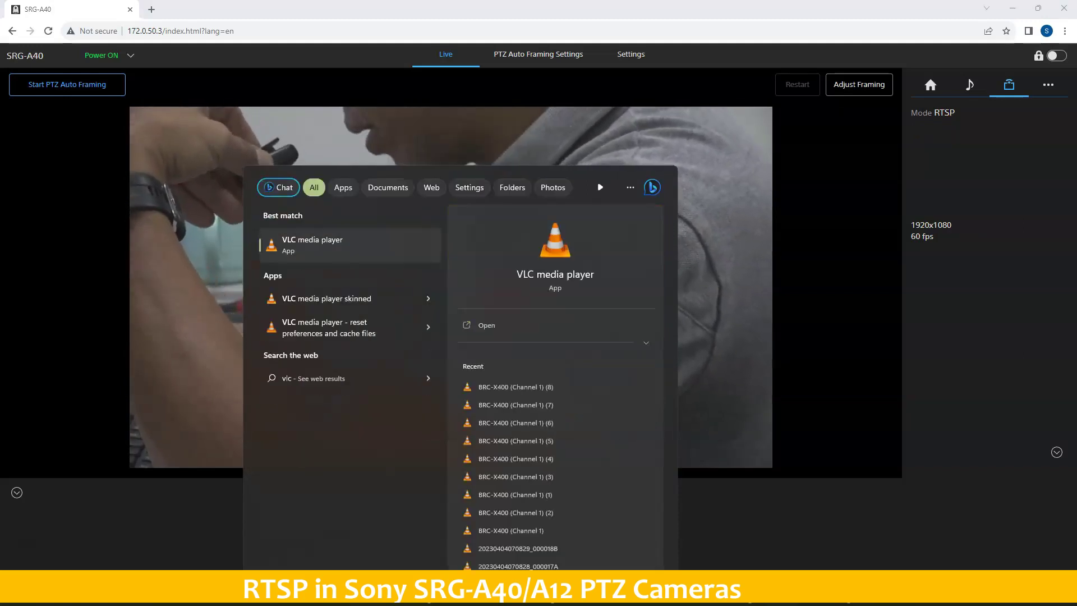
pyautogui.press('Return')
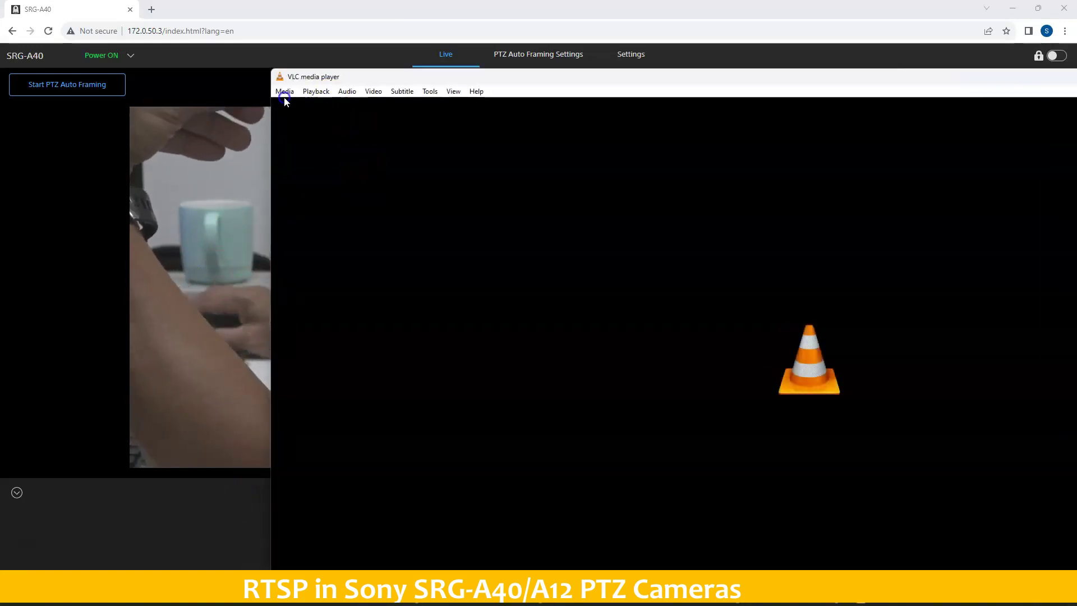
pyautogui.click(285, 92)
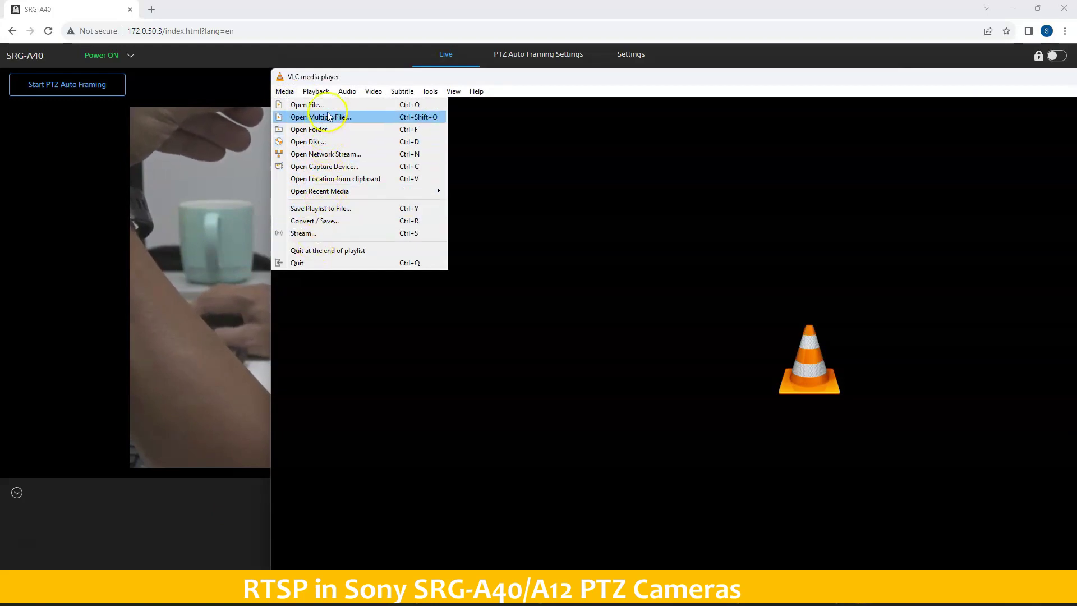
pyautogui.click(335, 154)
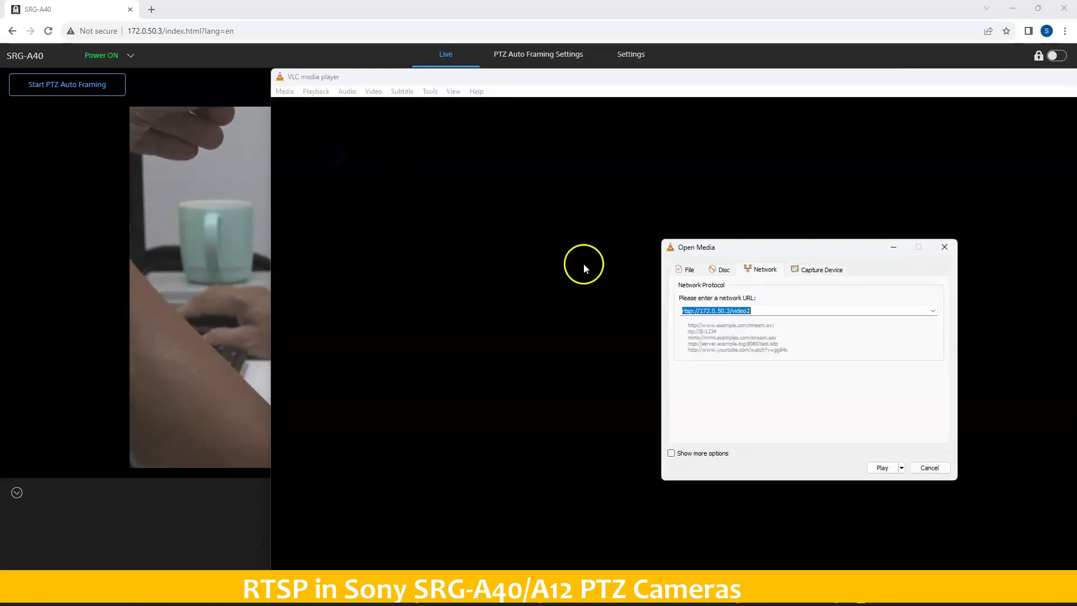
pyautogui.click(766, 311)
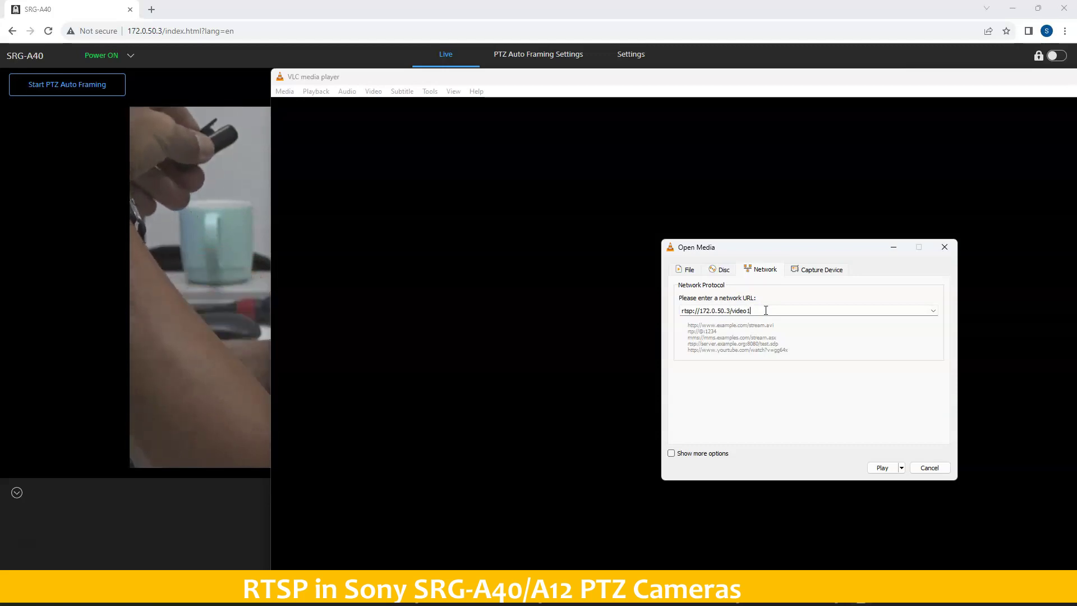
# Play the video1 stream, signing in with the viewer account's username and password.
pyautogui.click(883, 468)
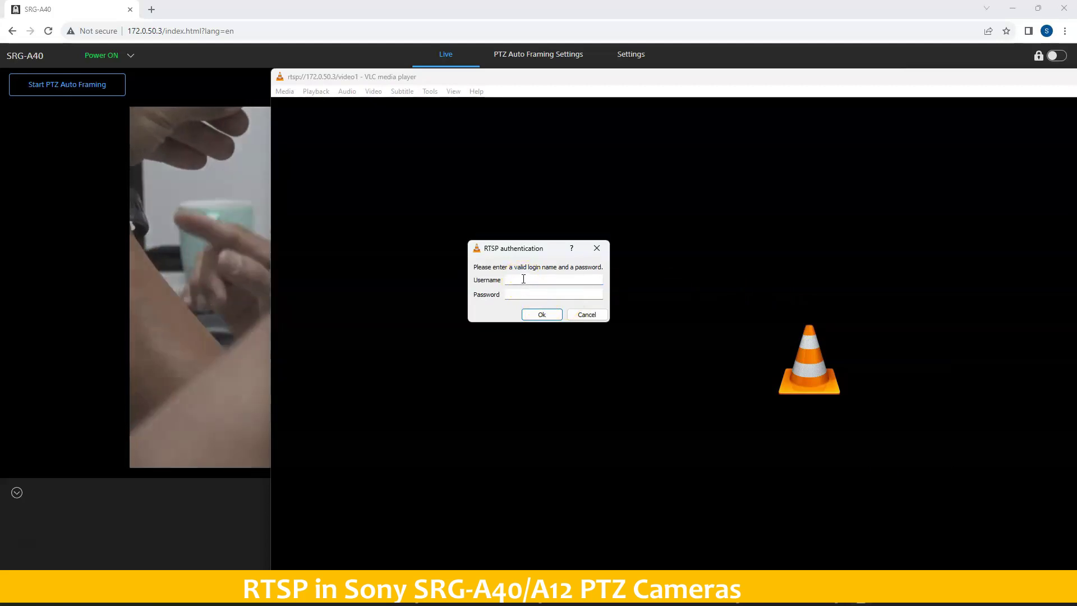
pyautogui.write('viewer1')
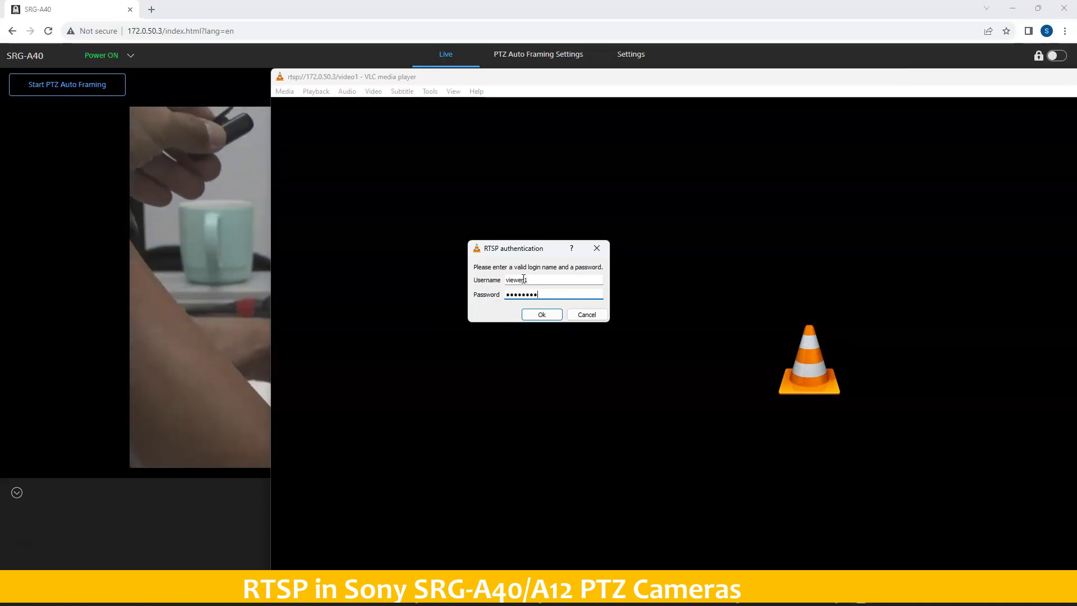
pyautogui.click(544, 315)
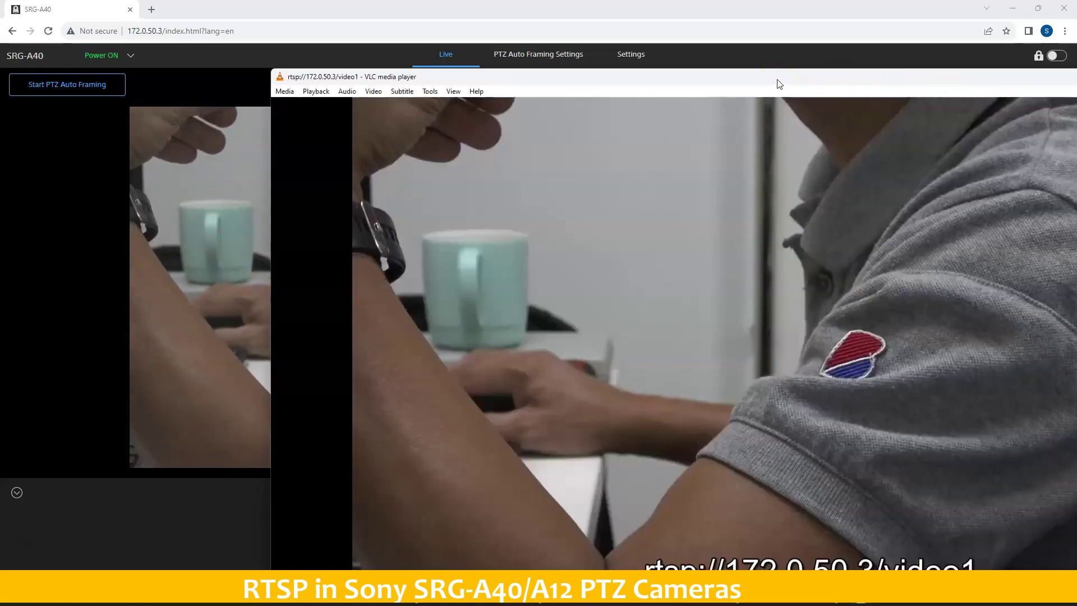
# Maximize the VLC player, then restore it and move it aside to reveal the camera page.
pyautogui.doubleClick(779, 82)
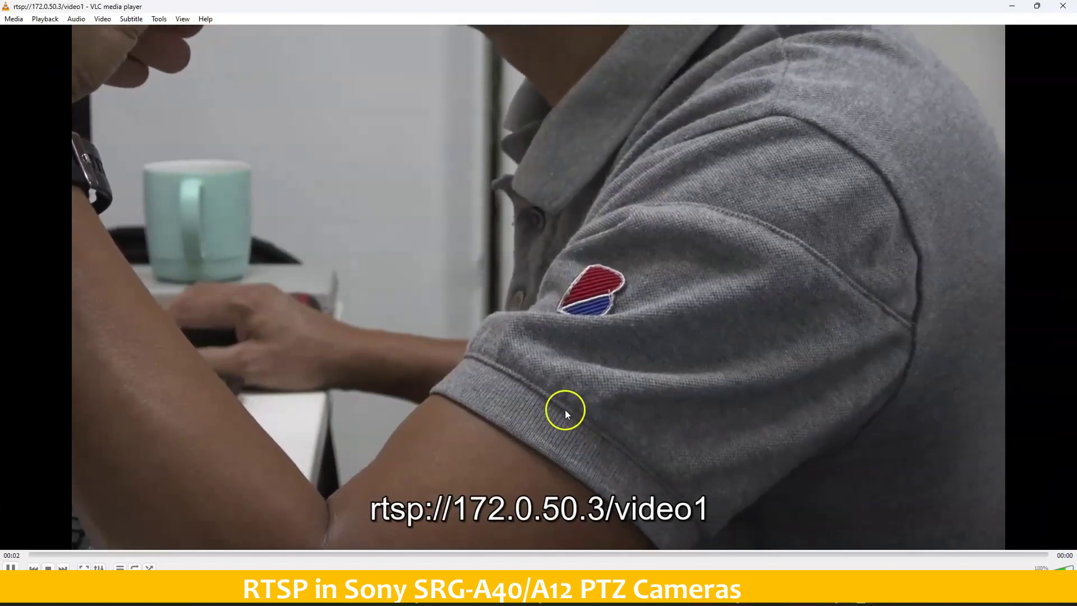
pyautogui.click(377, 8)
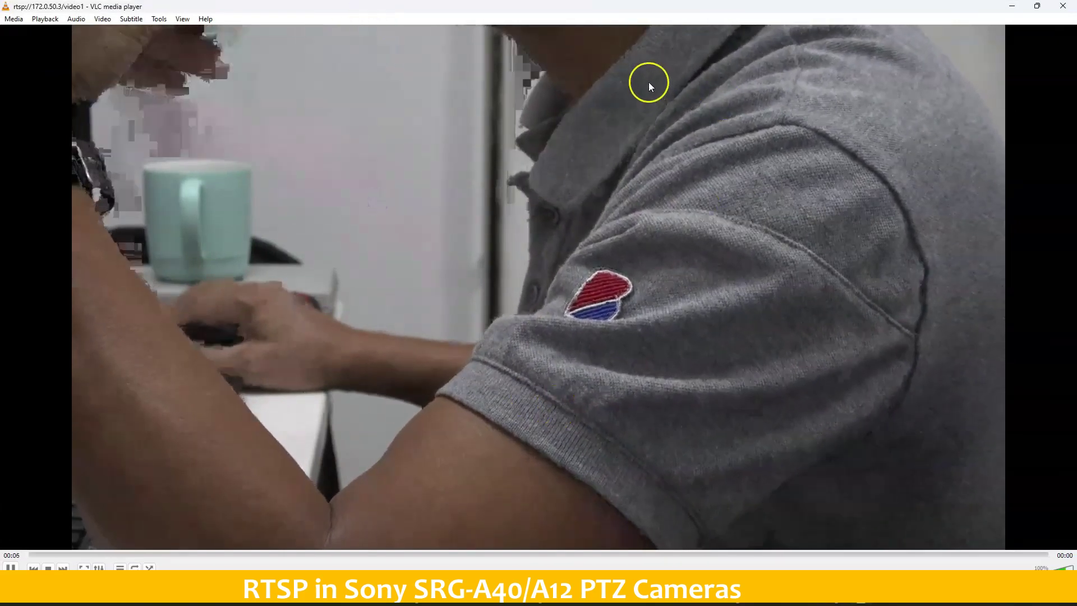
pyautogui.doubleClick(587, 10)
pyautogui.moveTo(587, 9); pyautogui.dragTo(555, 110)
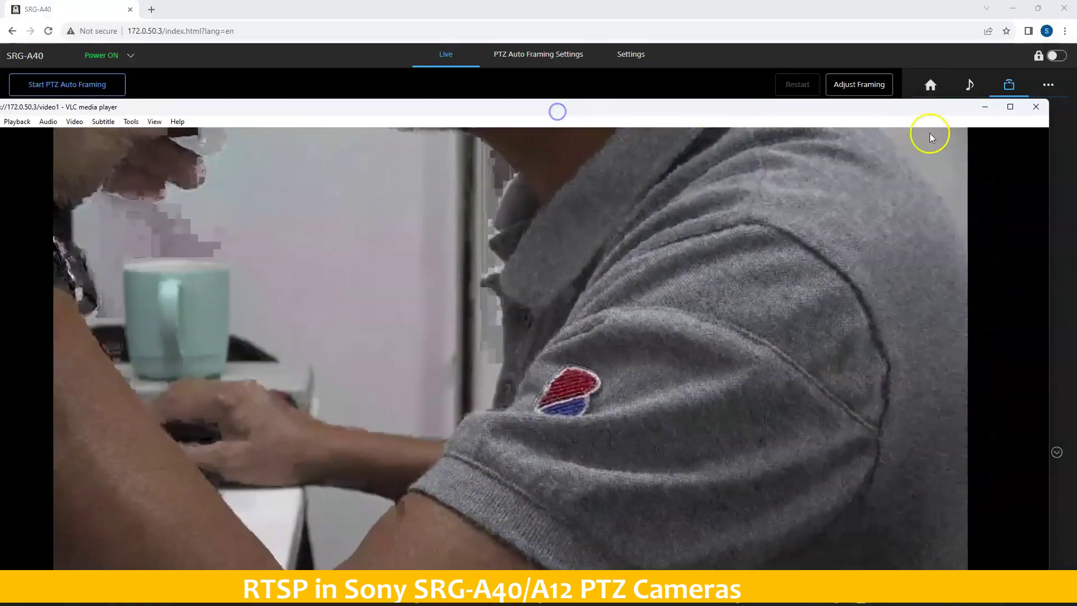
# Close VLC and re-enable Video Stream 2 as H.264 at 640x360, then apply.
pyautogui.click(1037, 106)
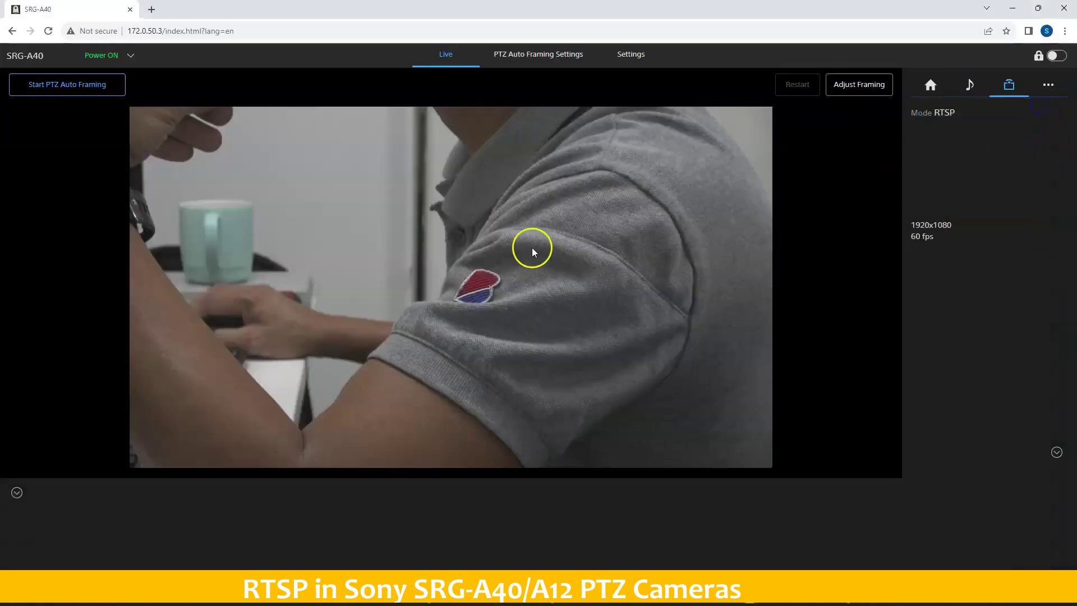
pyautogui.click(632, 58)
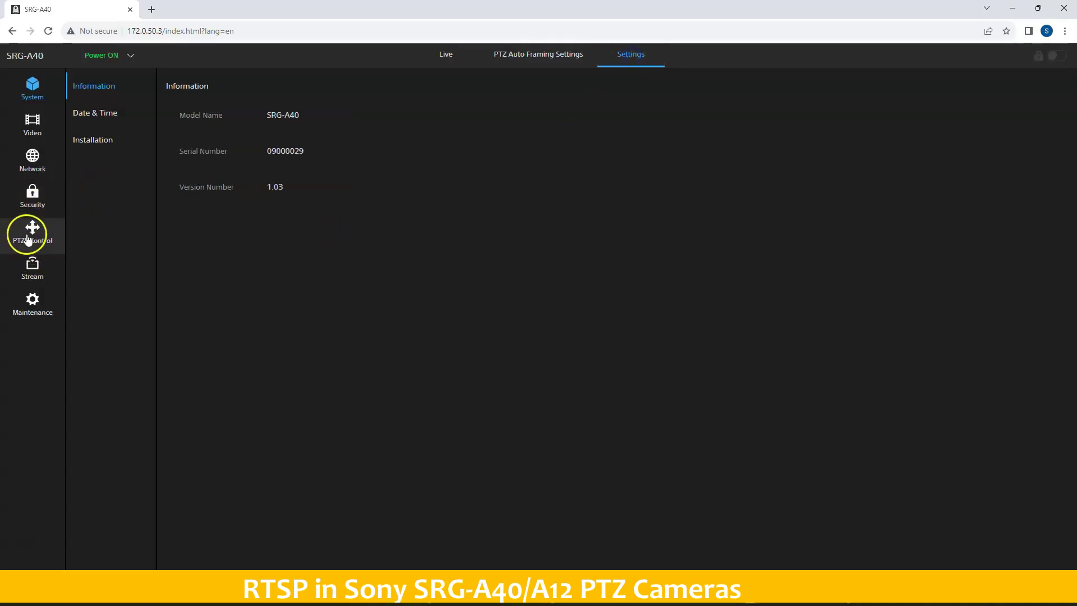
pyautogui.click(32, 269)
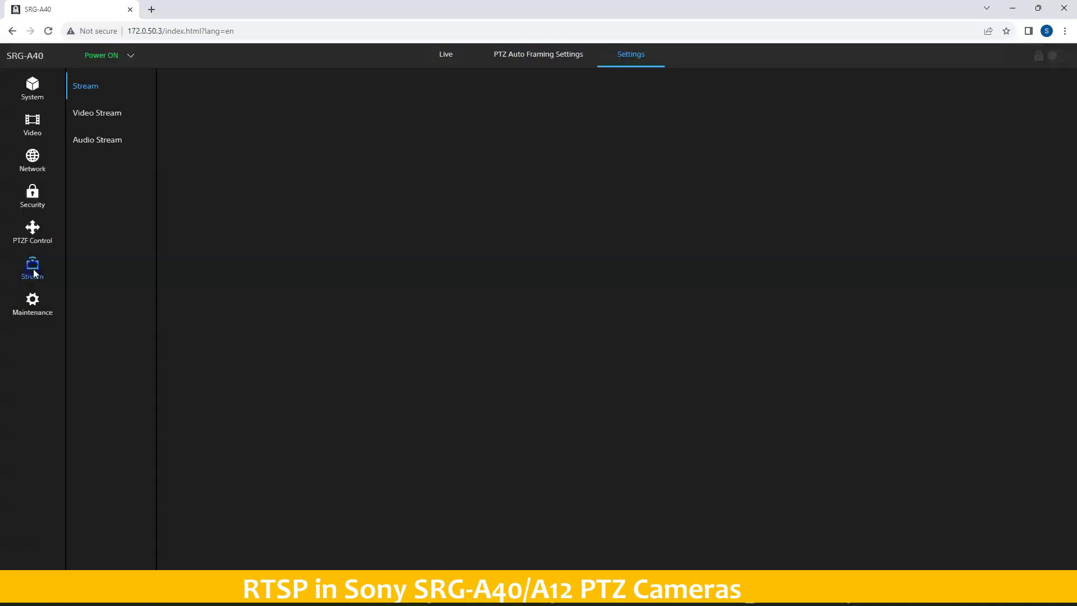
pyautogui.click(98, 115)
pyautogui.click(295, 438)
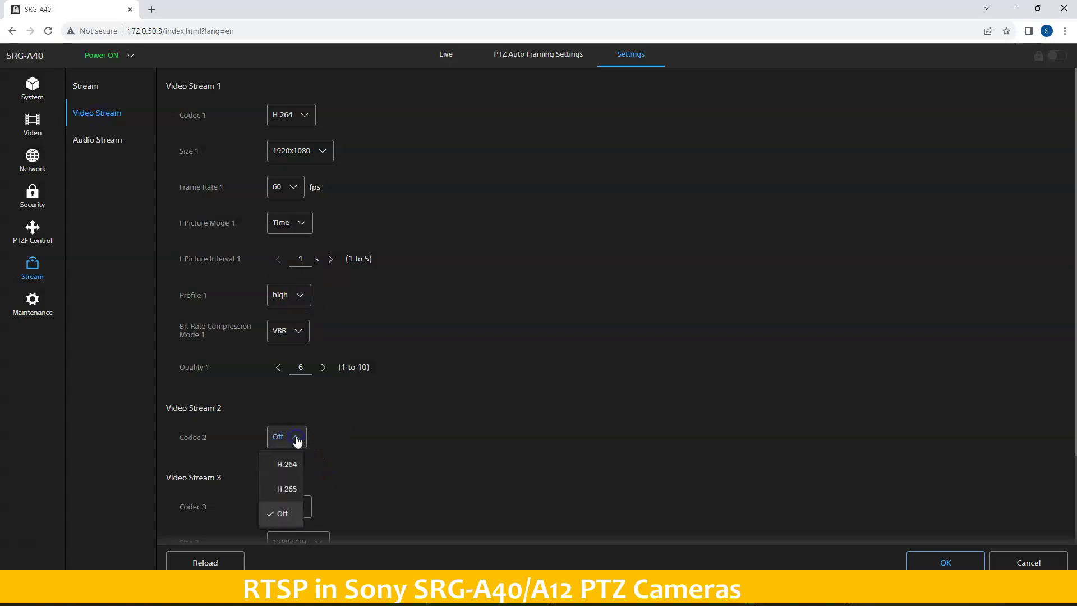
pyautogui.click(296, 464)
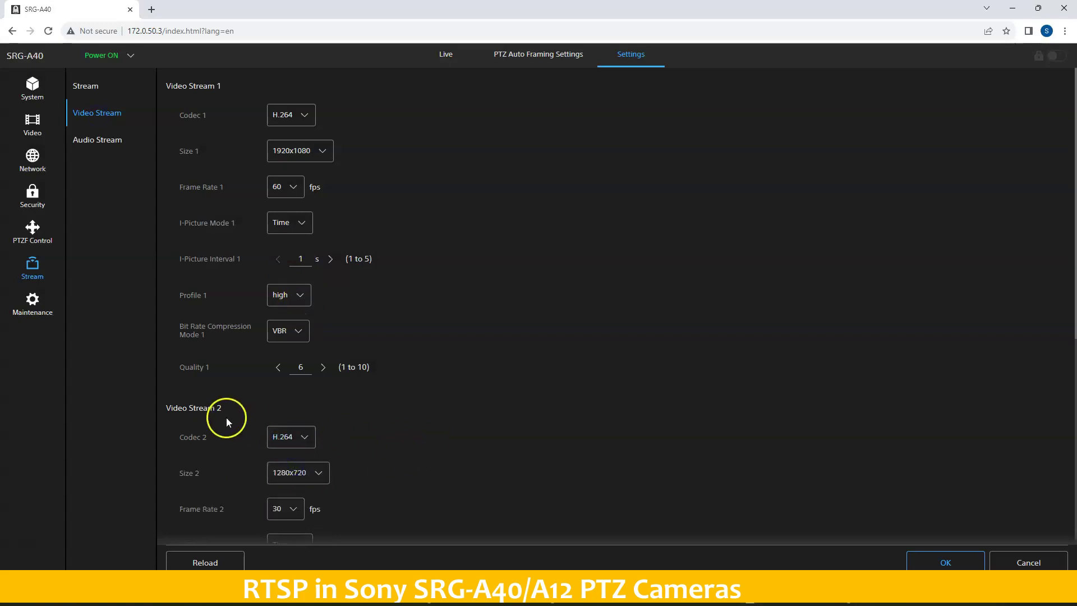
pyautogui.scroll(-2, 227, 417)
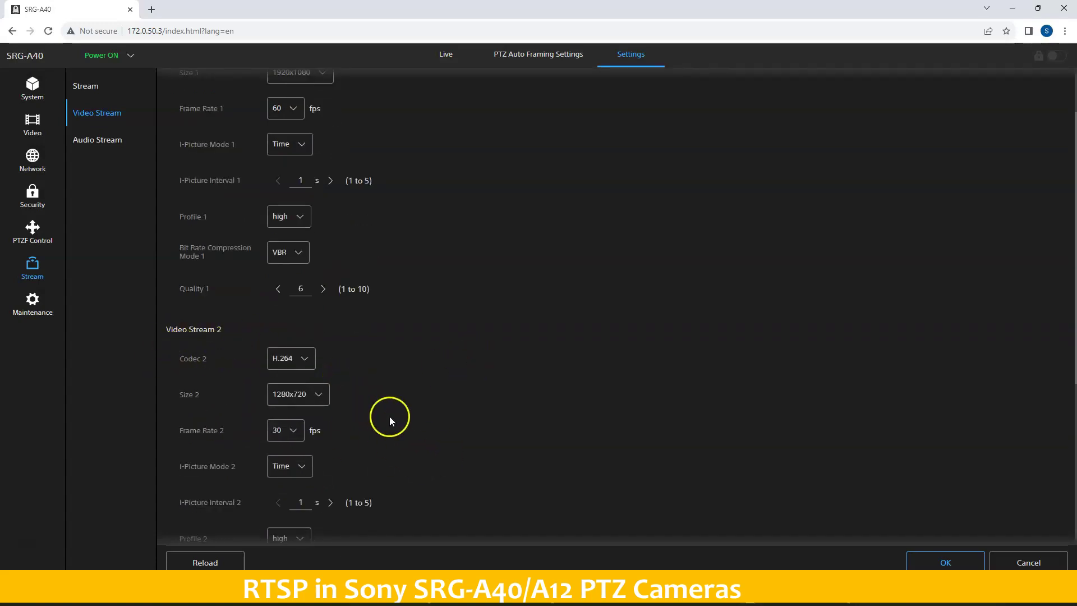
pyautogui.click(318, 397)
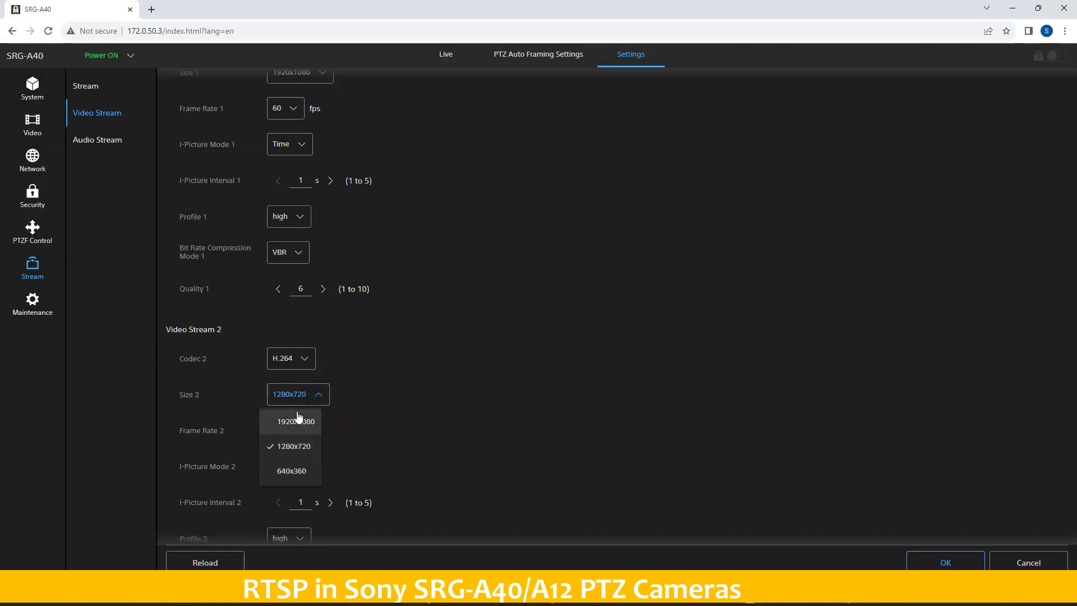
pyautogui.click(292, 472)
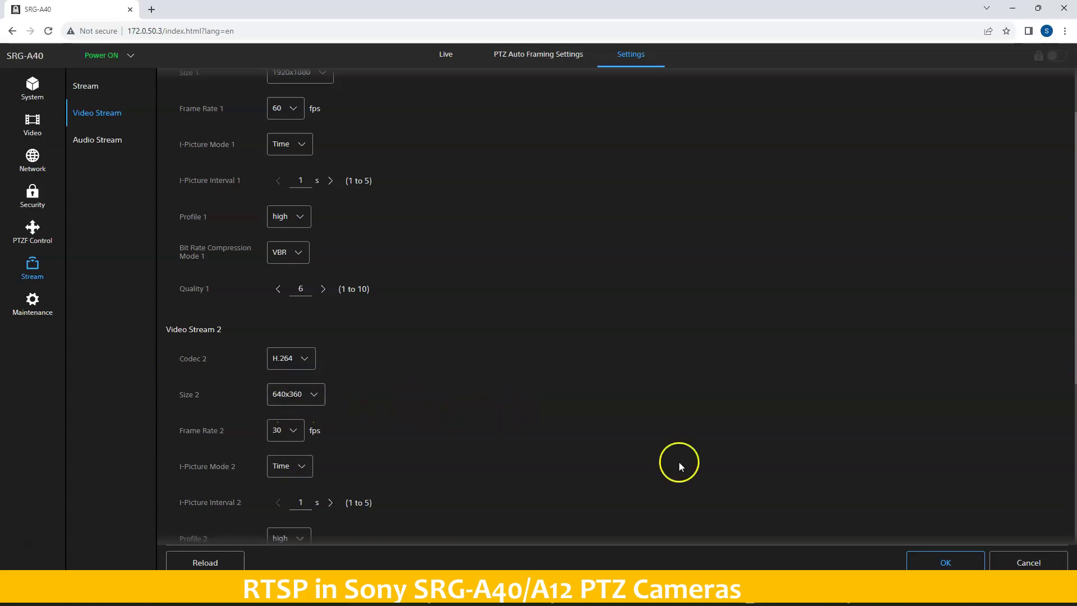
pyautogui.click(947, 561)
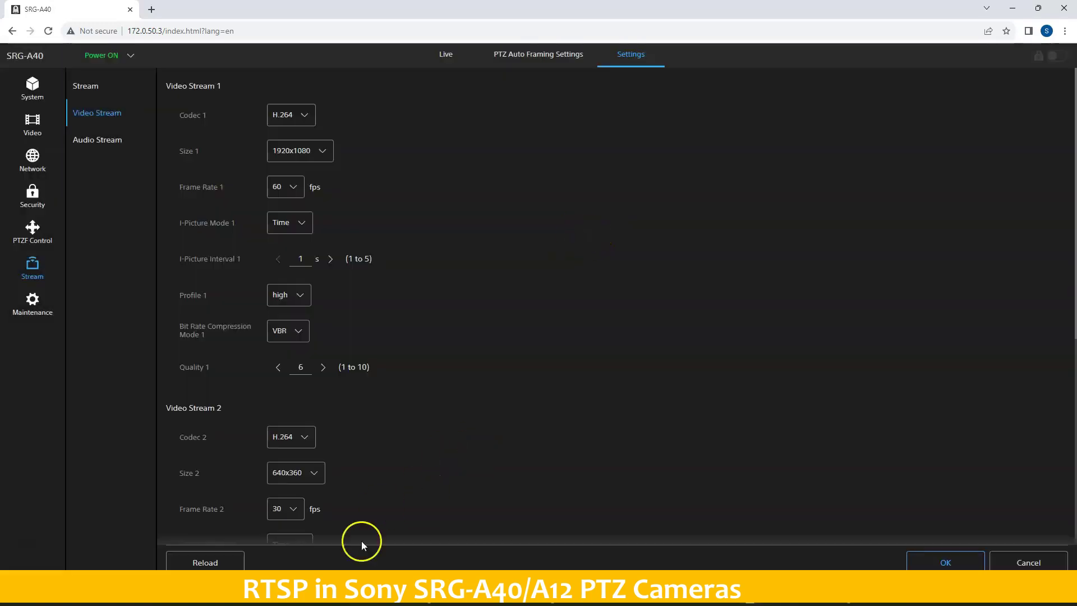
# Launch VLC, play rtsp://172.0.50.3/video2, and start entering the viewer username at the login prompt.
pyautogui.click(319, 596)
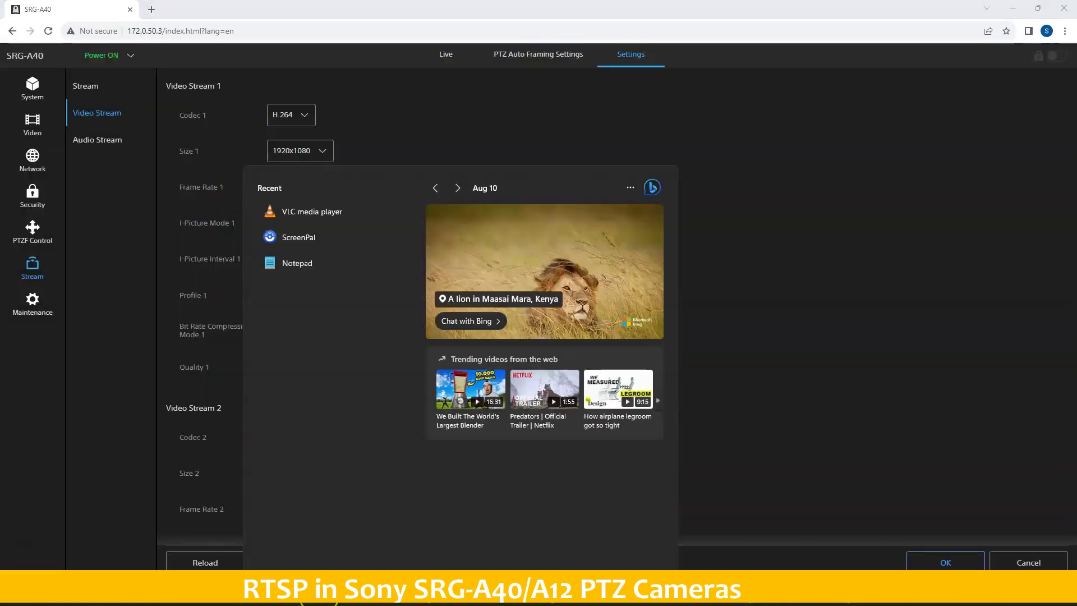
pyautogui.write('vlc')
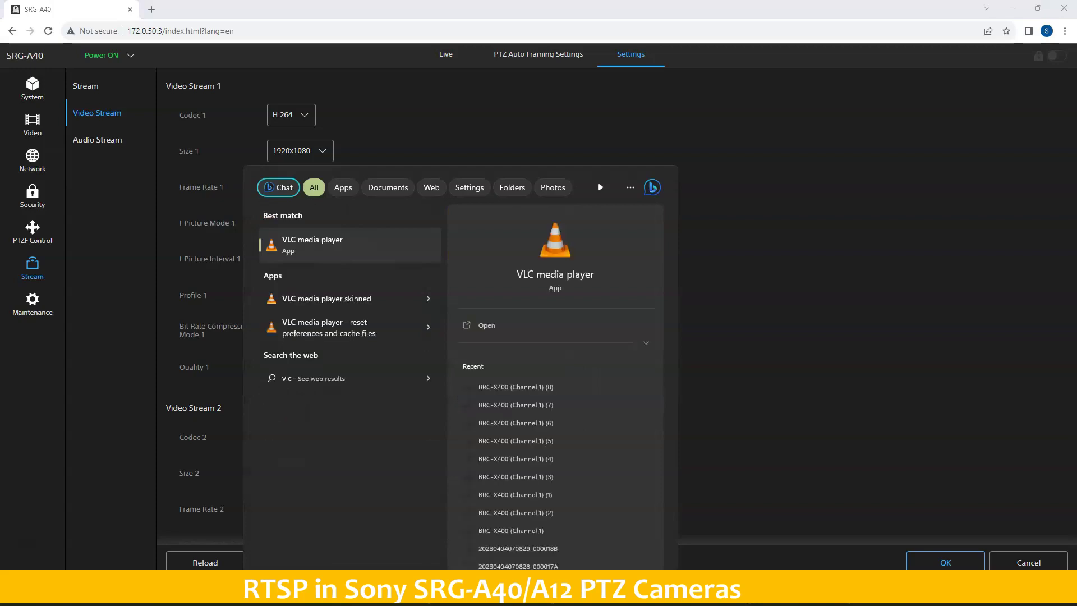
pyautogui.press('Return')
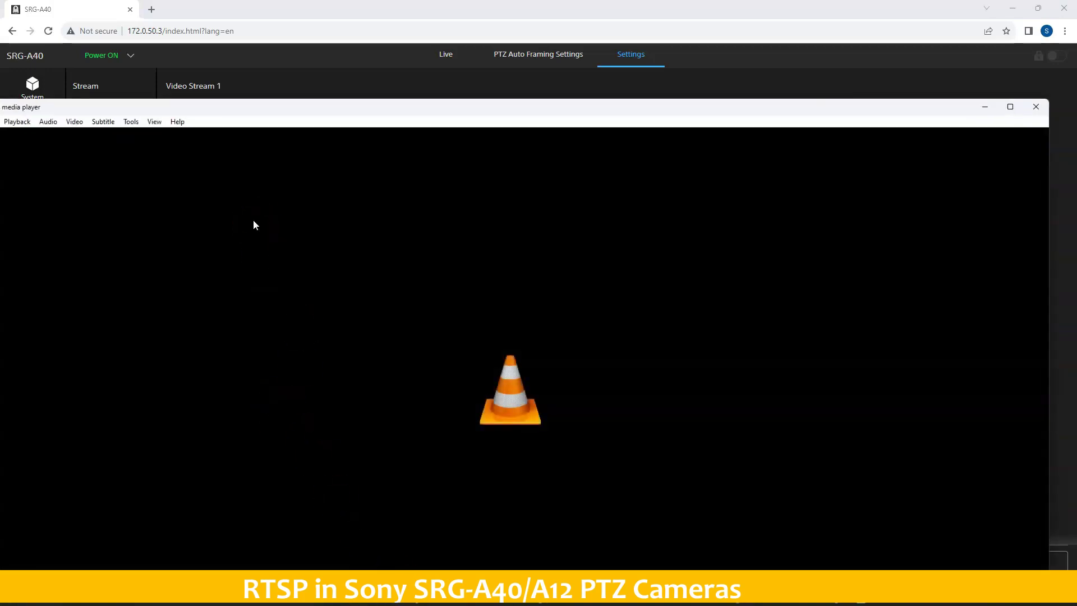
pyautogui.hotkey('ctrl', 'n')
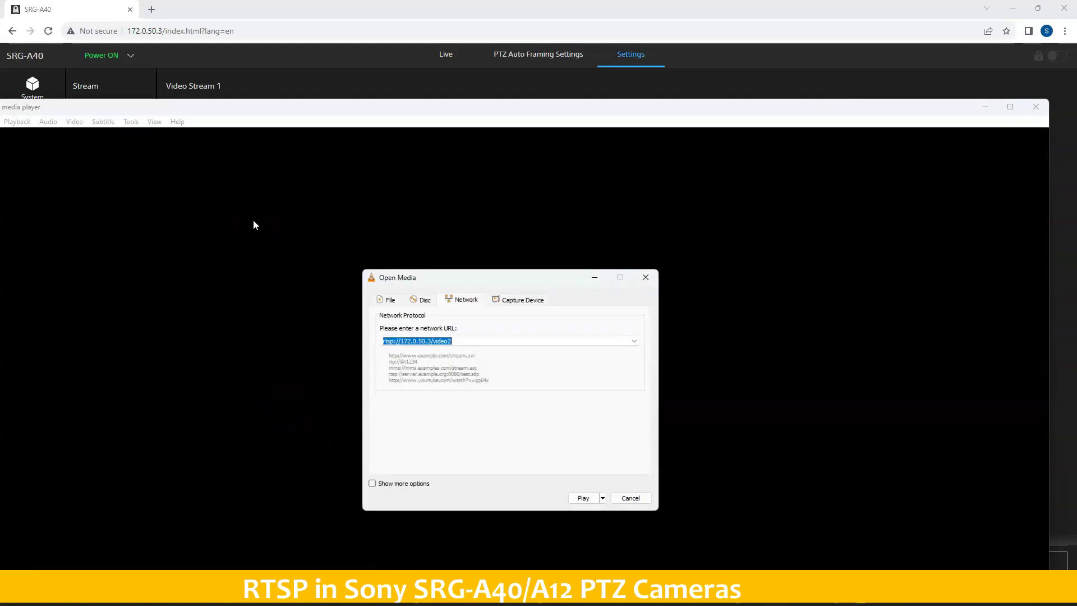
pyautogui.click(462, 342)
pyautogui.click(602, 495)
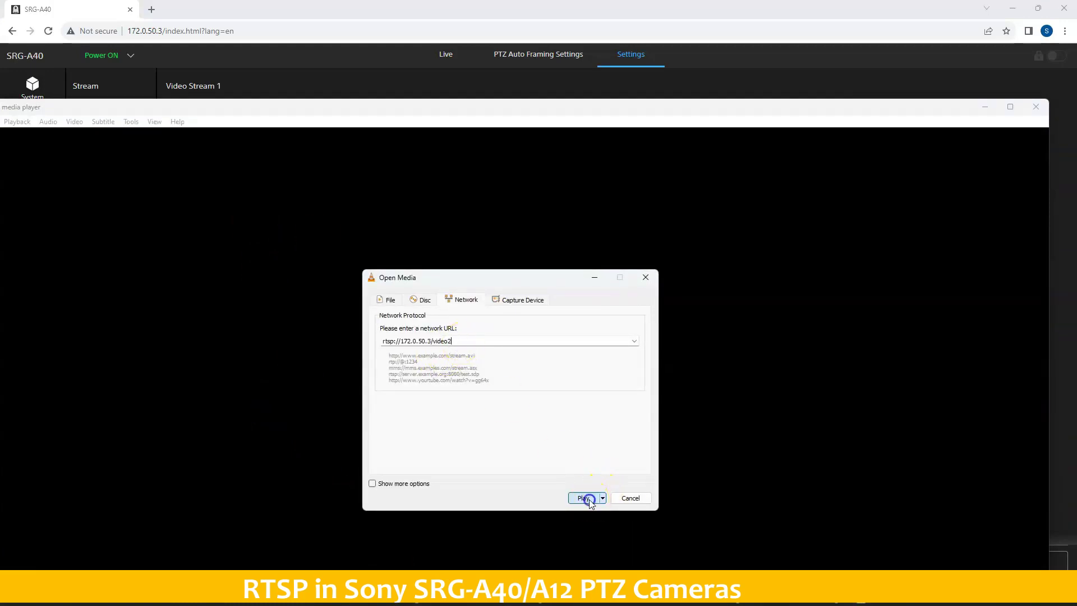
pyautogui.click(524, 281)
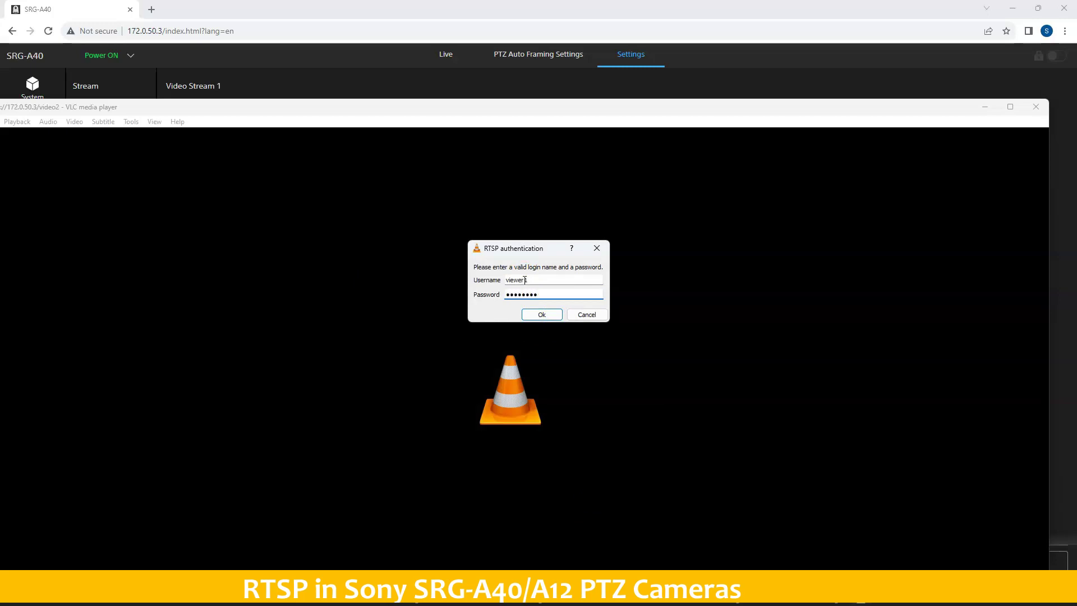
# Submit the viewer login so video2 plays, and move the VLC window toward the screen centre.
pyautogui.click(542, 314)
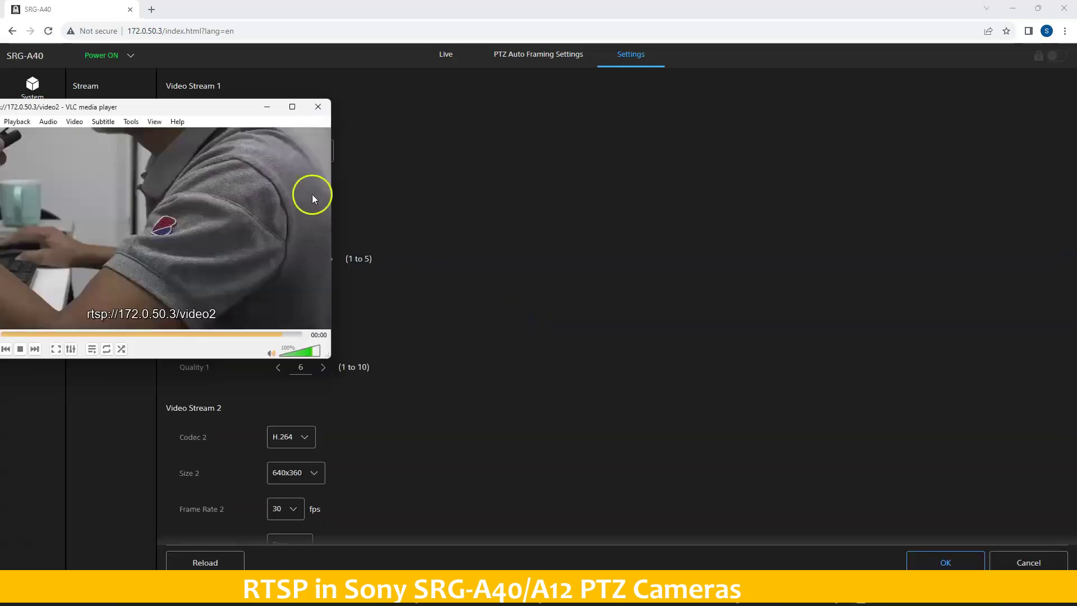
pyautogui.moveTo(187, 106); pyautogui.dragTo(656, 169)
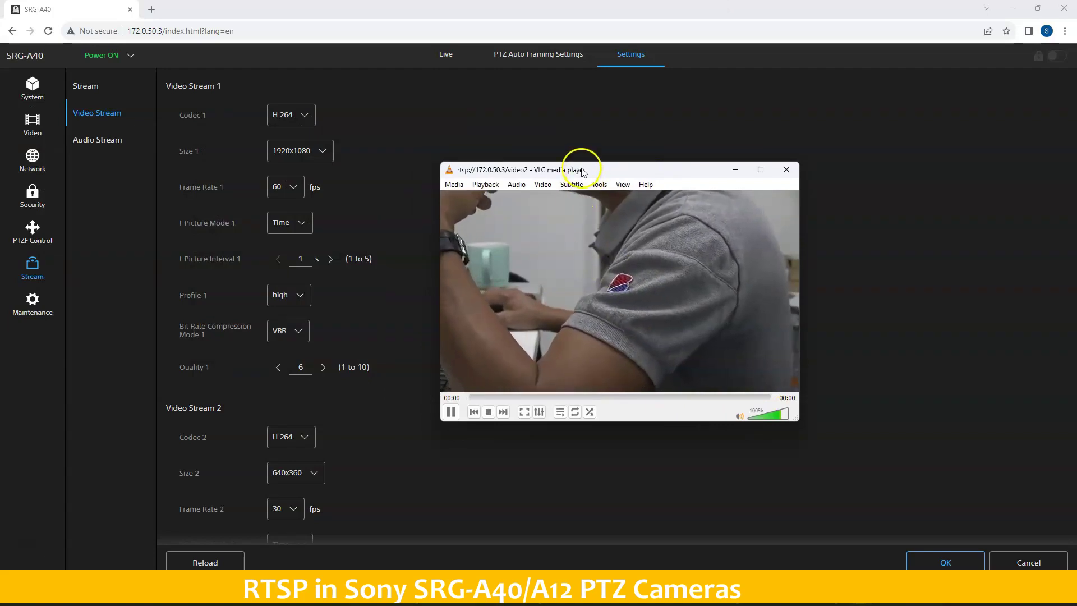
pyautogui.moveTo(582, 170); pyautogui.dragTo(544, 143)
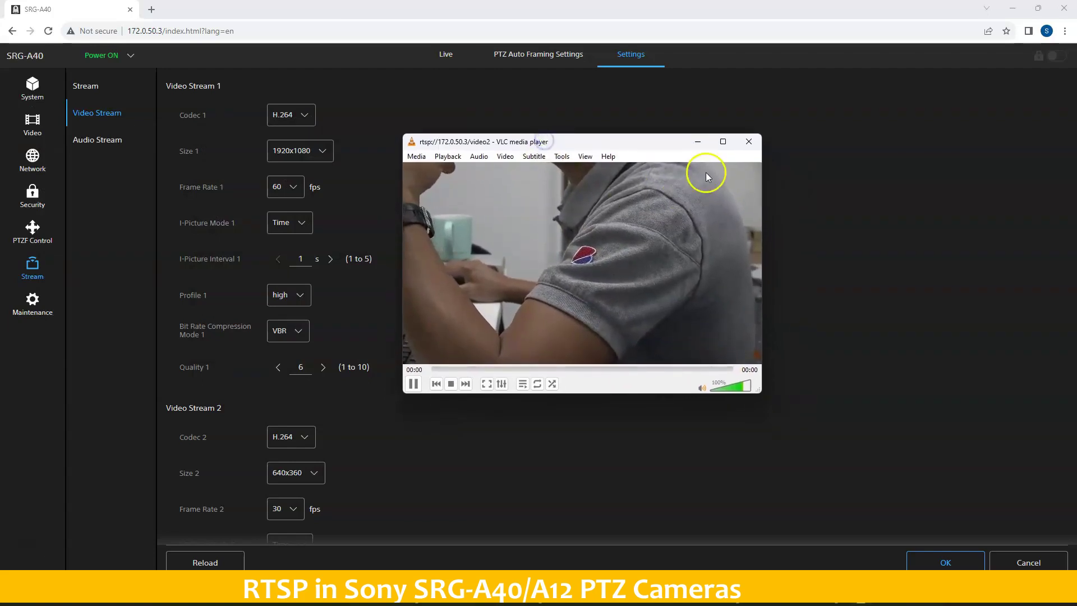